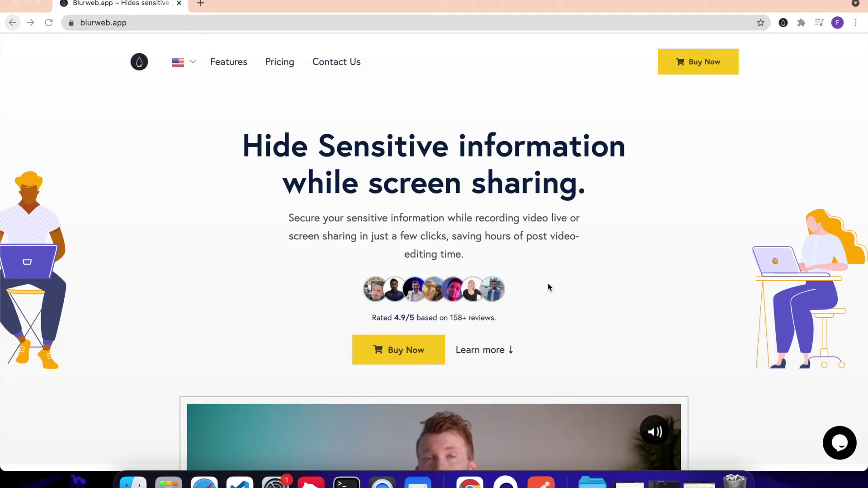
- Scroll to the blurweb.app page footer and follow the Download Extension link
scroll(459, 240, down, 15)
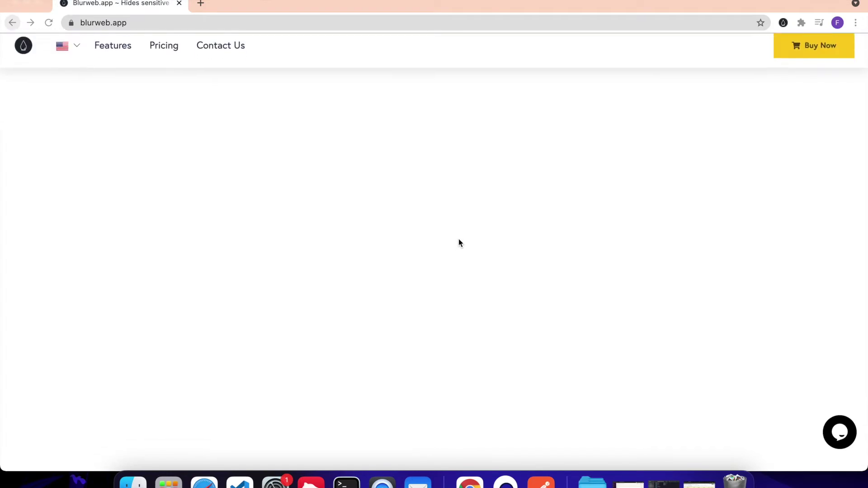
scroll(459, 243, down, 10)
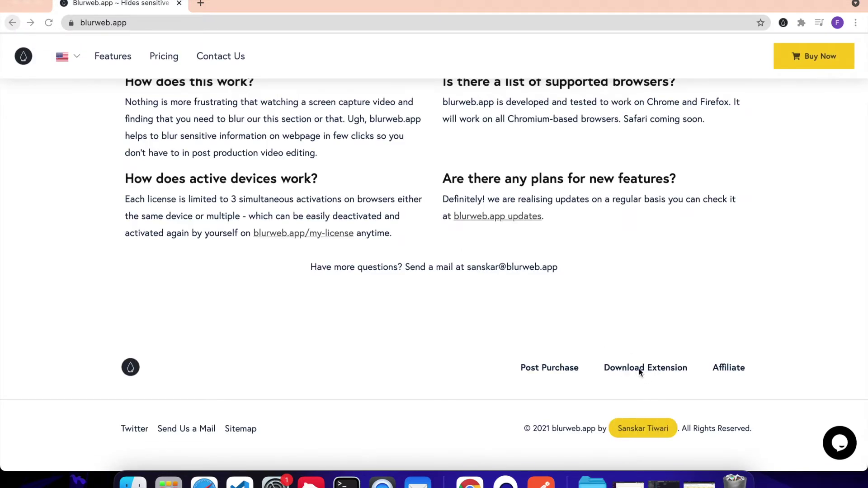
click(623, 371)
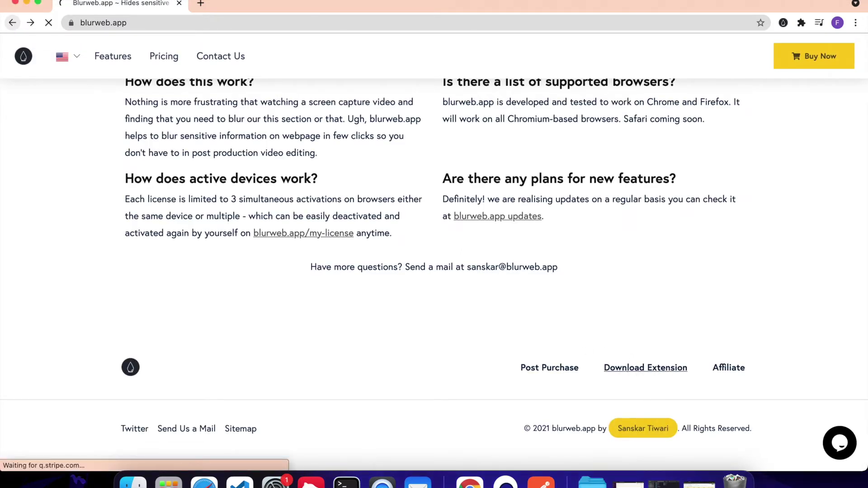
click(201, 5)
- Search Google for 'blurweb app' and add the extension from its Chrome Web Store listing
text(blurwe)
key(Return)
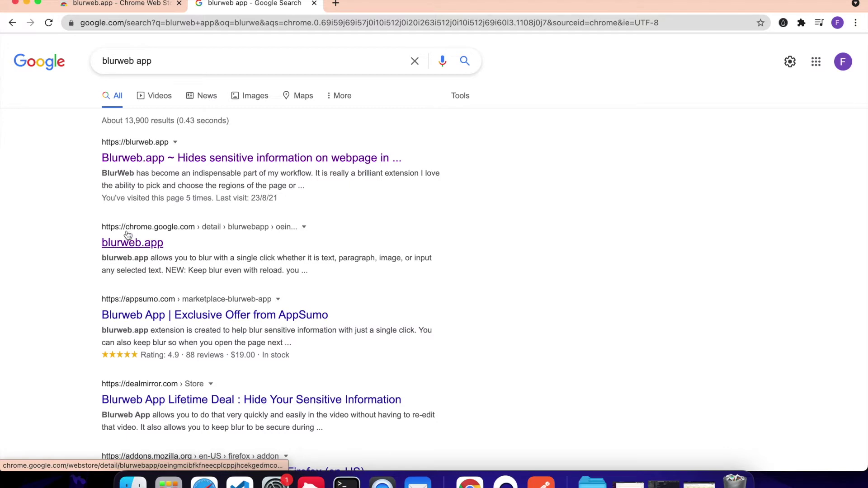
click(132, 242)
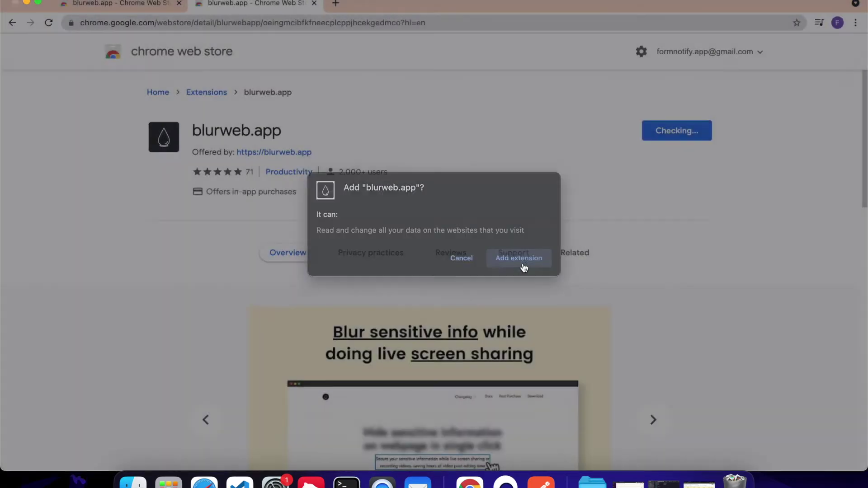
click(523, 263)
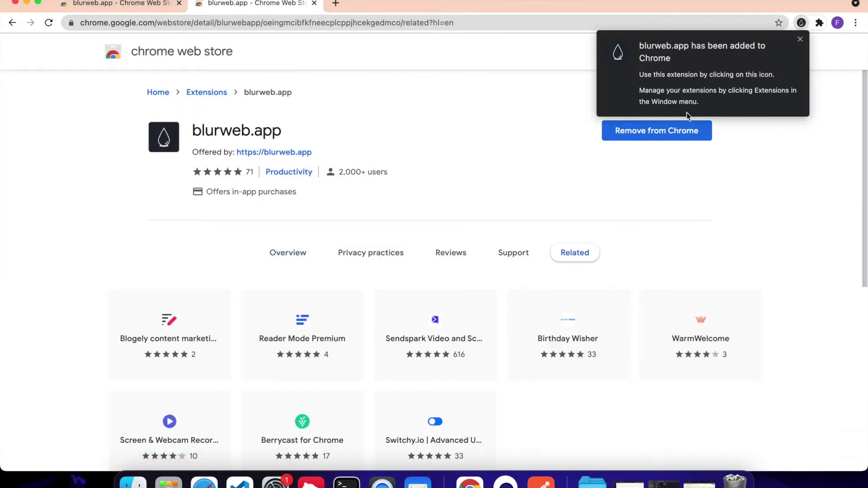
- Pin the blurweb.app extension from the Extensions menu
click(824, 25)
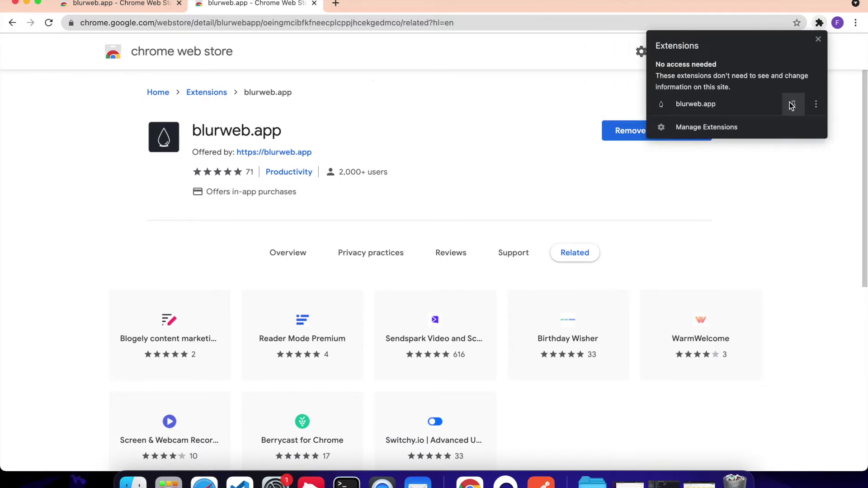
click(793, 105)
click(779, 167)
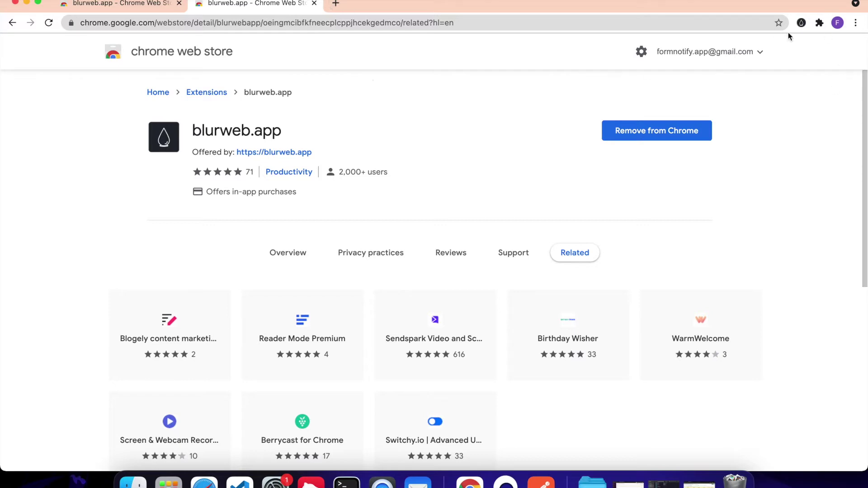
click(336, 4)
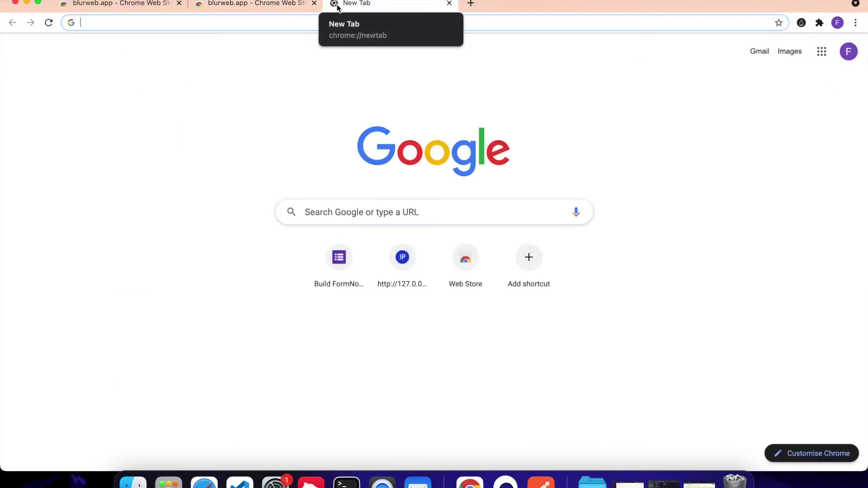
- Load blurweb.app in the new tab and switch to the Blurweb.app tab
text(blu)
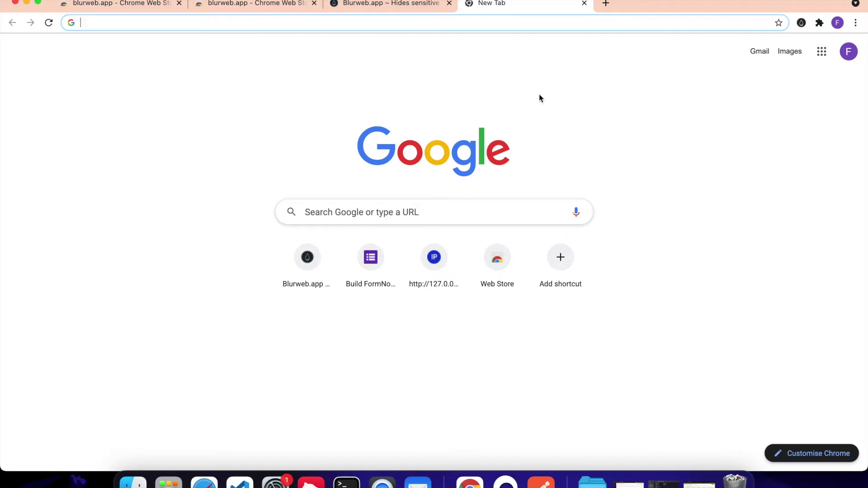
click(394, 5)
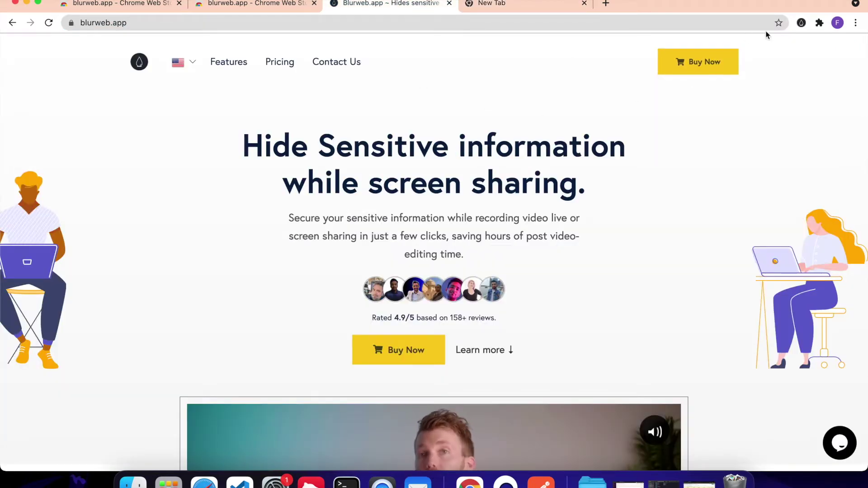
- Launch the extension and activate it by pasting the saved licence key
click(801, 23)
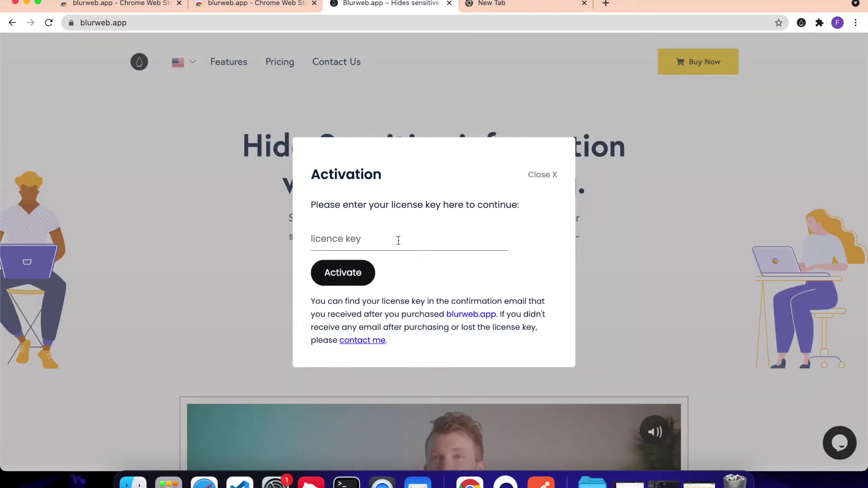
click(398, 240)
key(super+v)
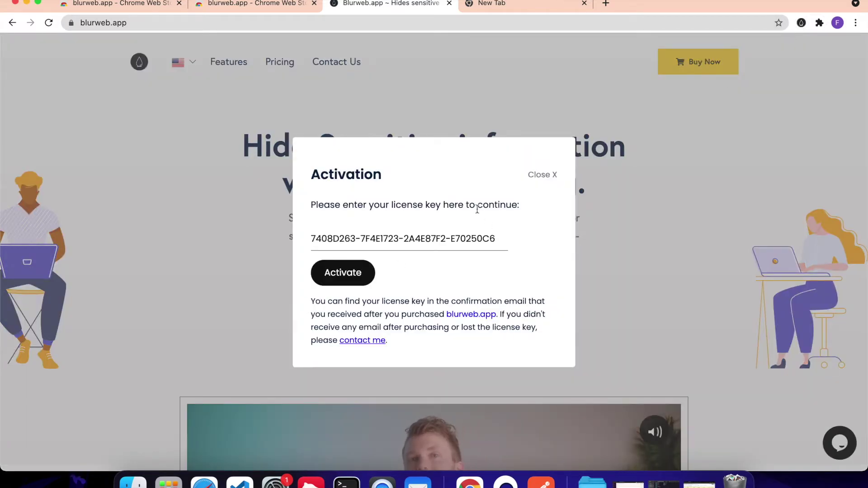
click(360, 277)
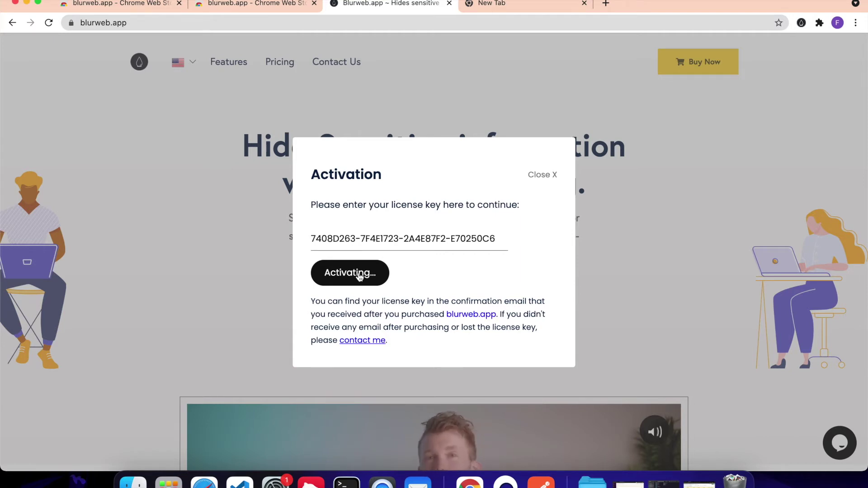
click(357, 255)
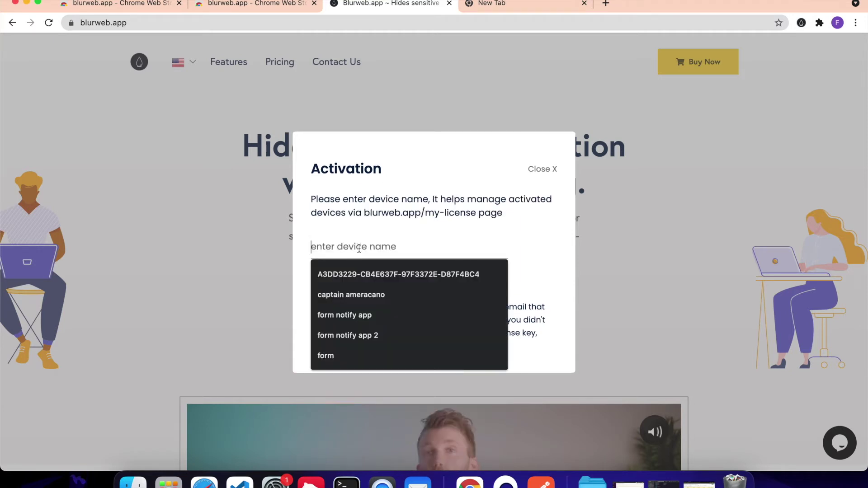
click(370, 212)
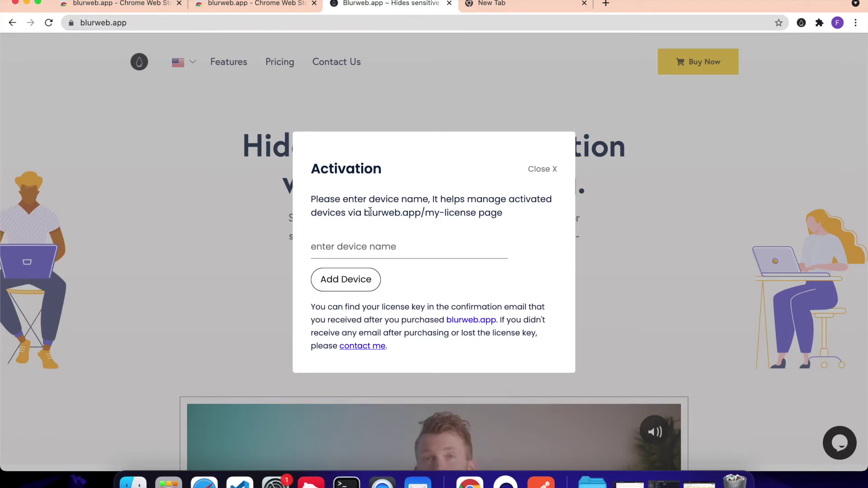
- Open blurweb.app/my-license in the spare tab, then return to the activation form
click(483, 4)
text(bl)
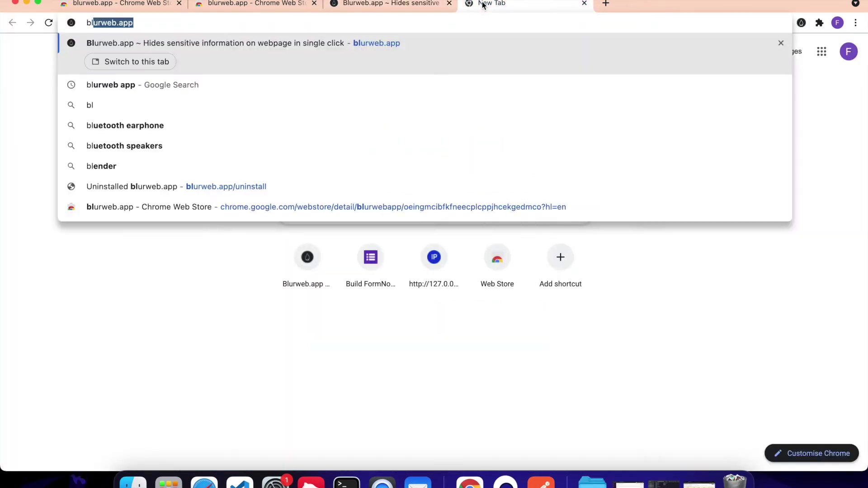
text(urweb.app/my-license)
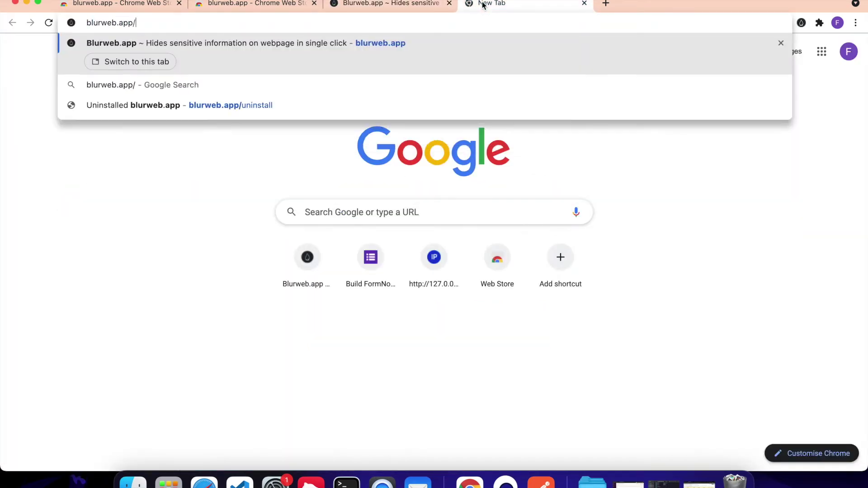
key(Return)
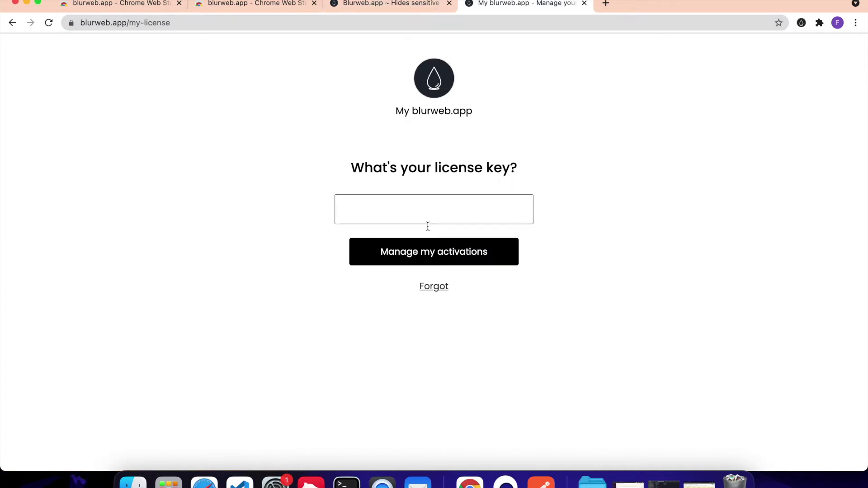
click(389, 5)
- Register this browser with device name 'form notify app 3'
click(338, 250)
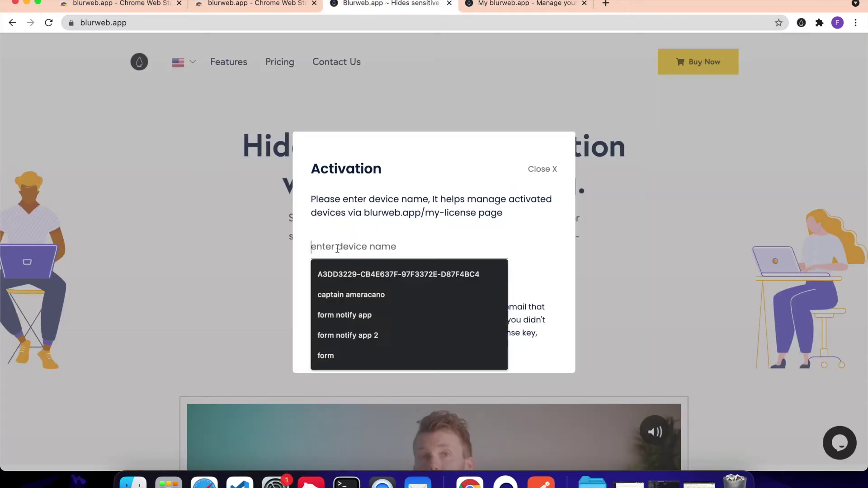
text(form)
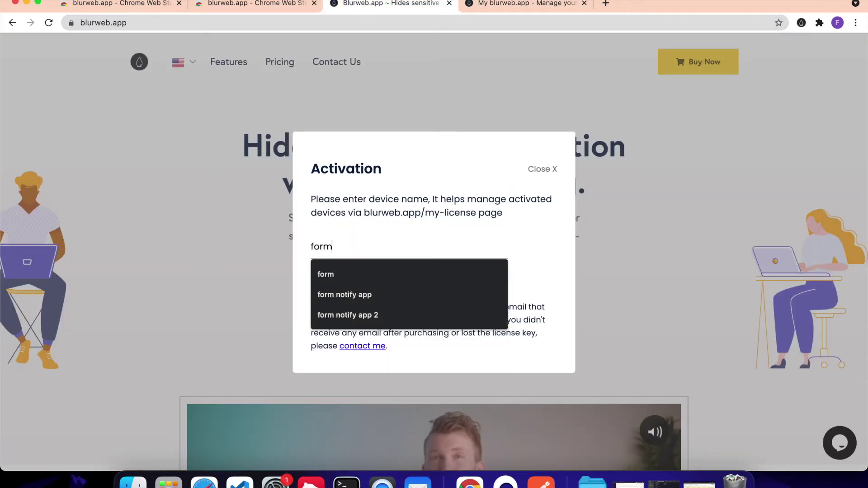
click(345, 295)
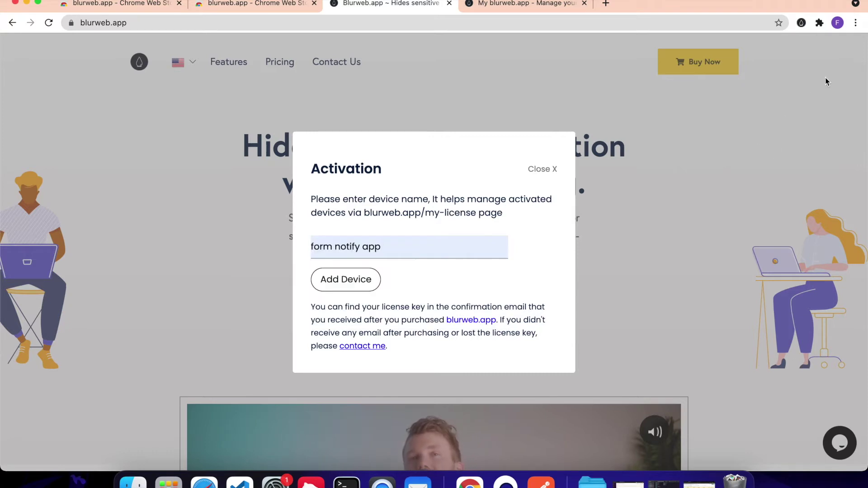
text(2)
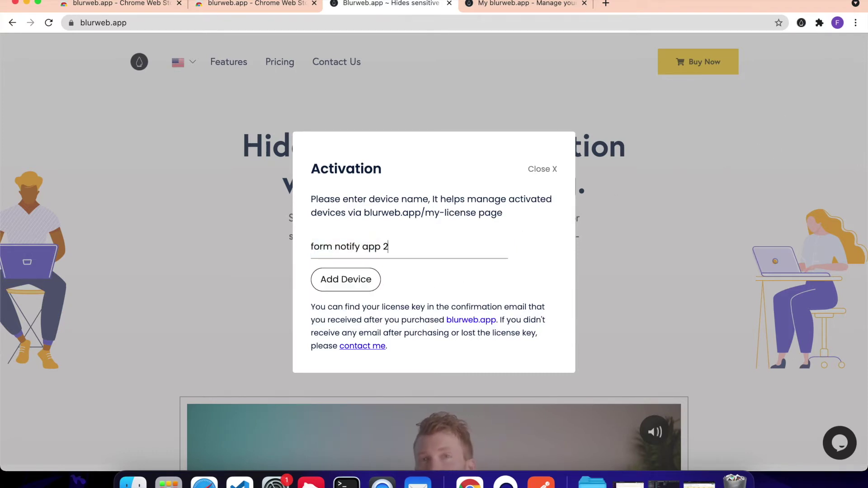
key(BackSpace)
text(3)
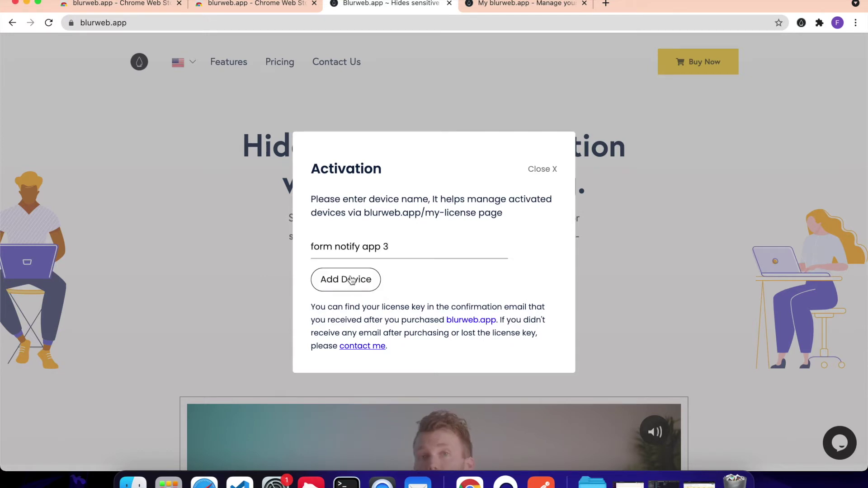
click(352, 280)
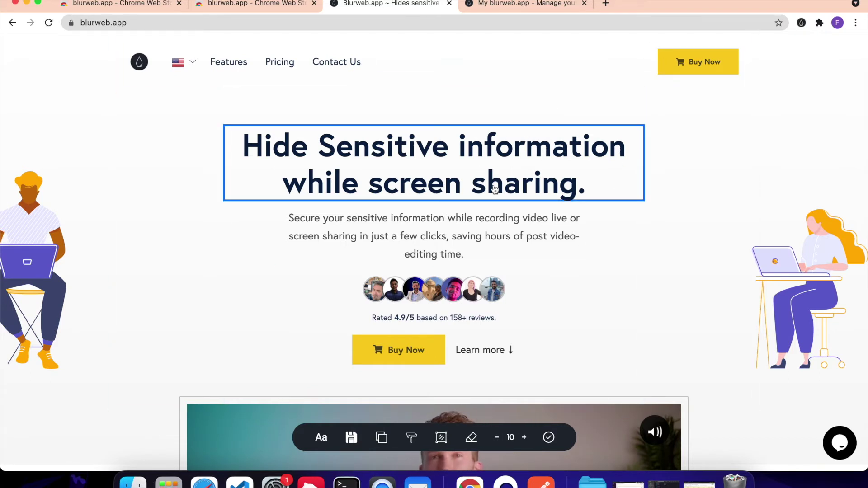
click(469, 158)
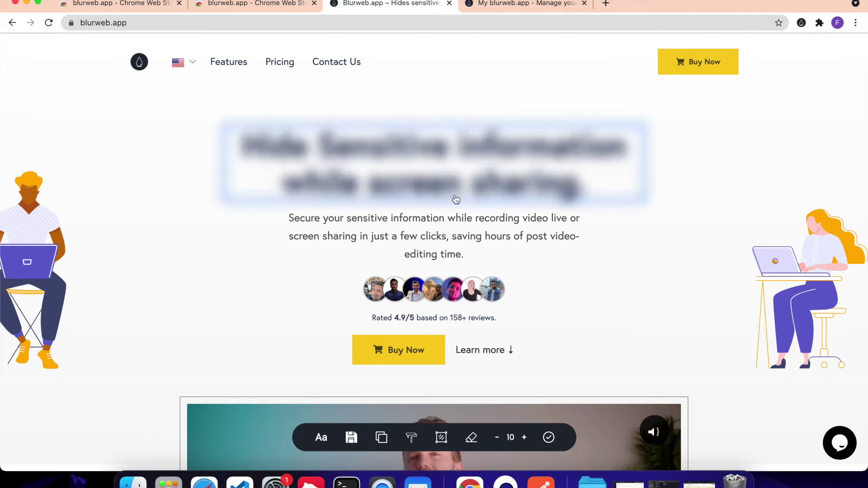
click(447, 231)
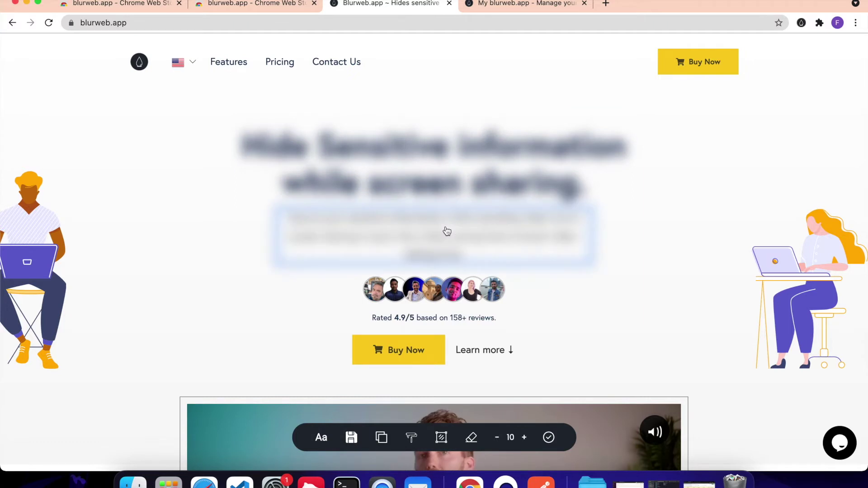
click(449, 187)
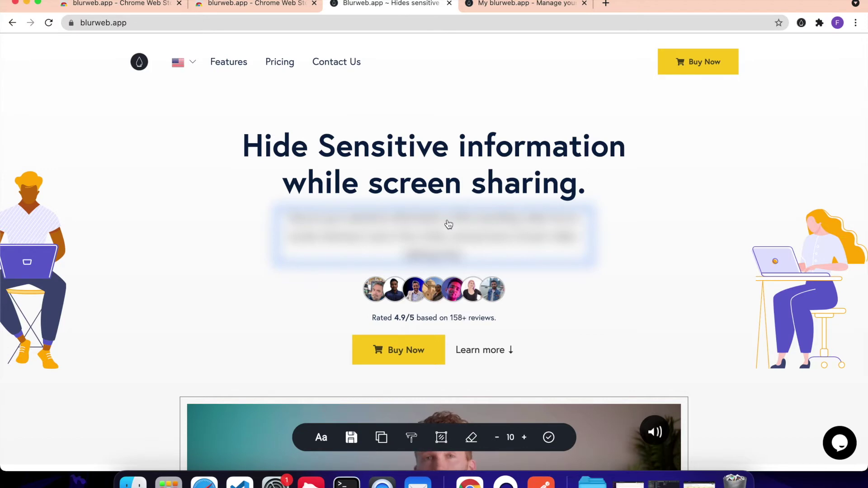
click(448, 225)
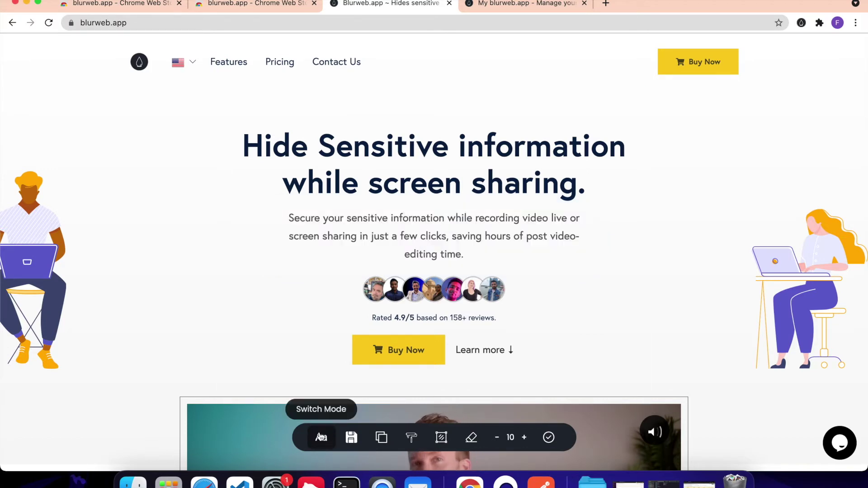
- In text mode, blur just the words 'Hide Sensitive' in the hero heading, then return to element mode
click(321, 437)
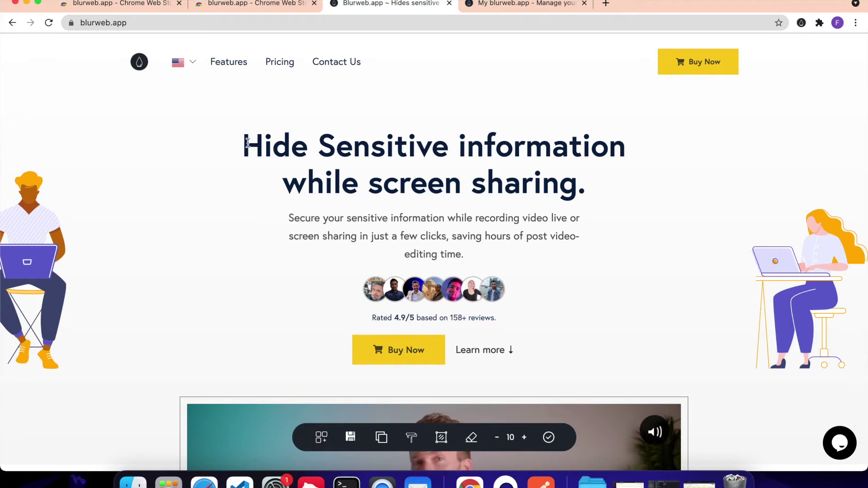
drag(242, 146, 448, 144)
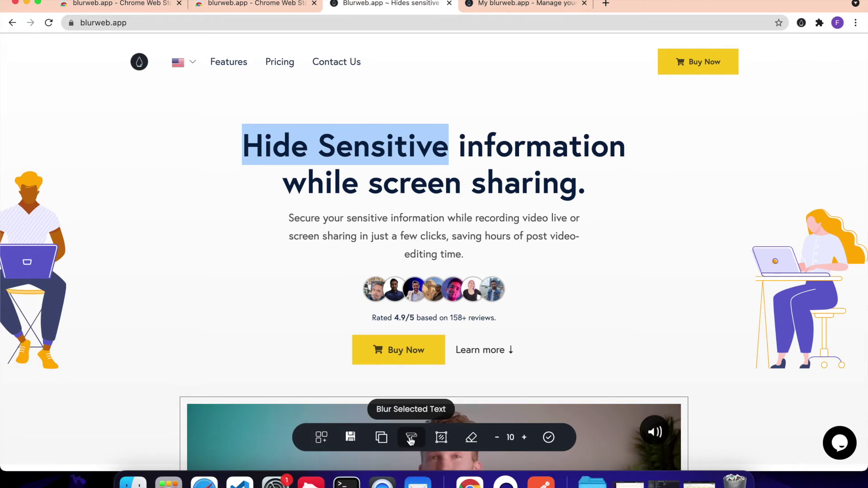
click(411, 439)
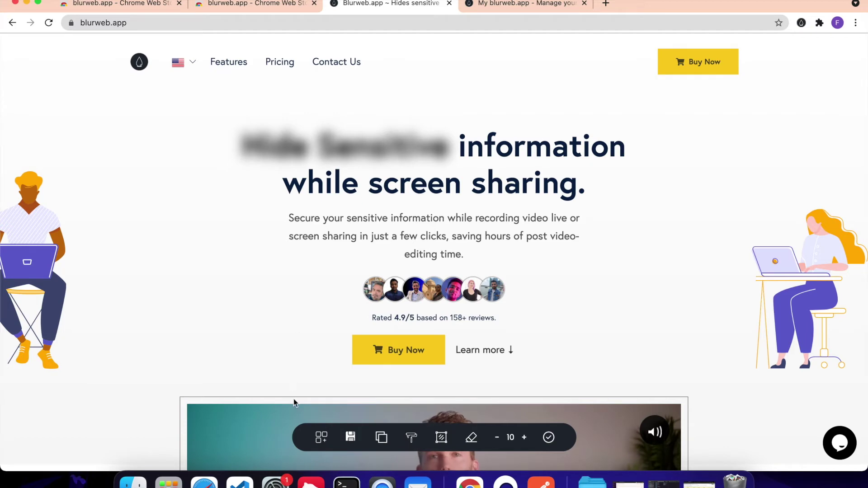
click(321, 437)
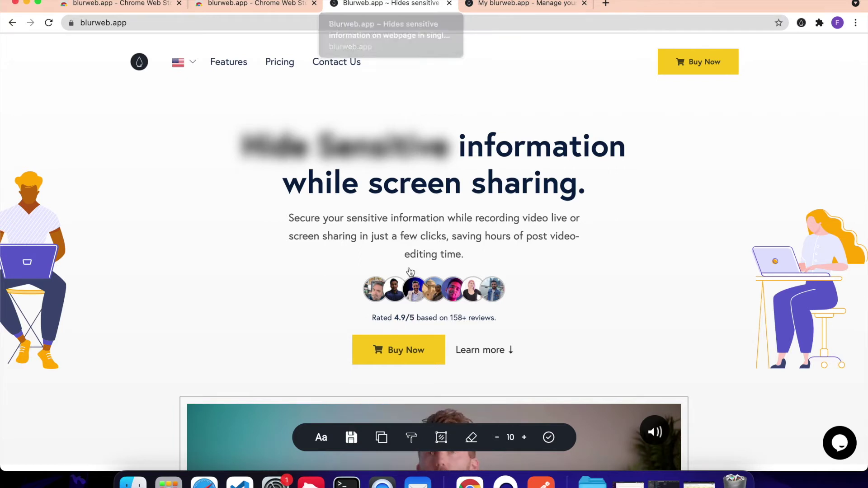
- Hide the tab's page title and blur the full hero heading and its subtitle paragraph
click(381, 438)
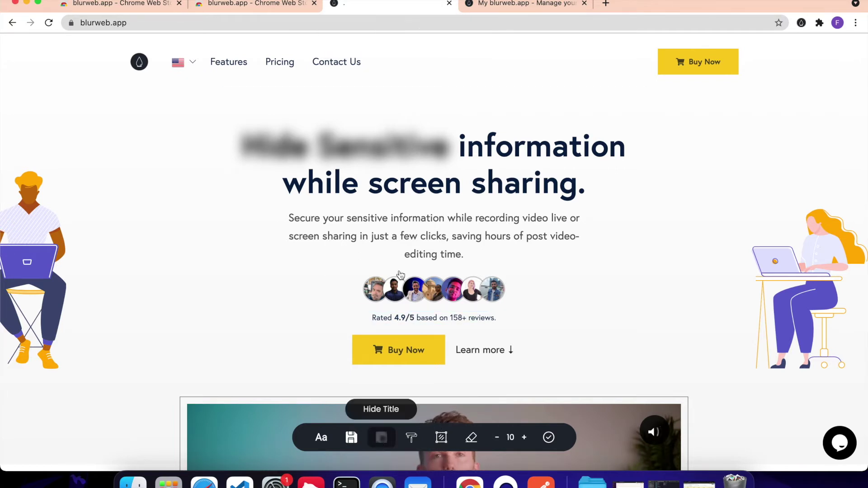
click(442, 438)
click(533, 180)
click(521, 236)
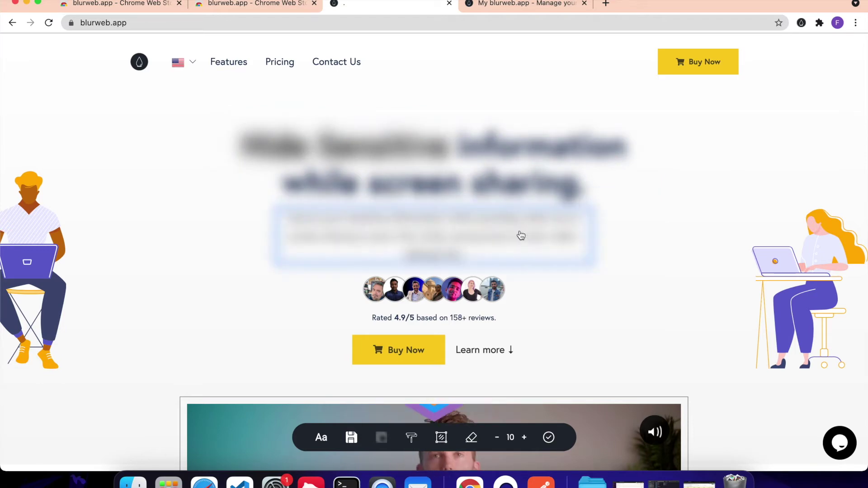
scroll(521, 235, down, 15)
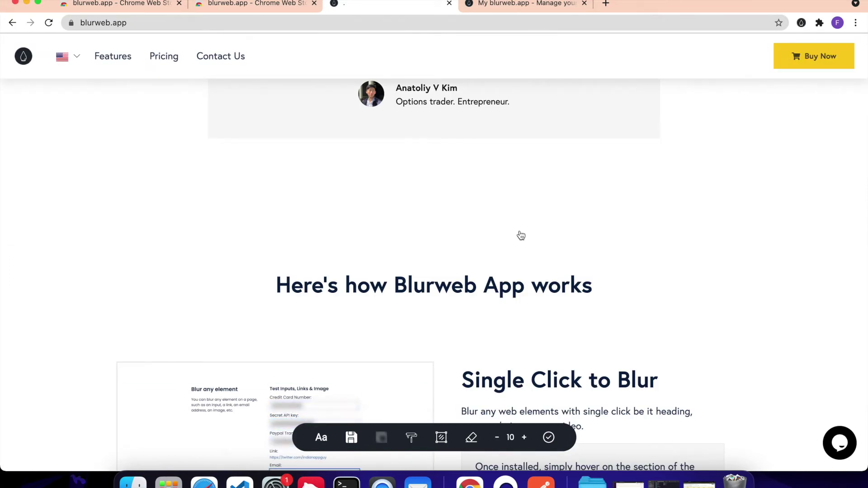
scroll(521, 236, down, 5)
- In Blur Area mode, draw blur boxes over the testimonial's opening lines
click(437, 430)
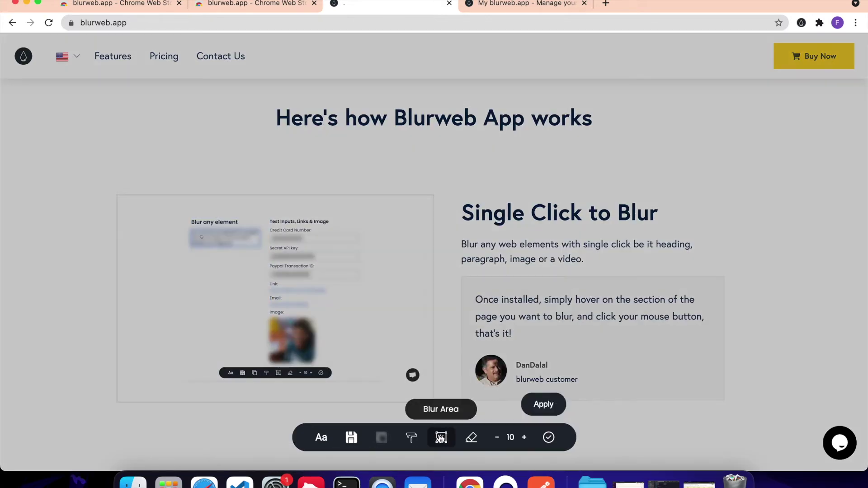
drag(464, 290, 740, 324)
drag(753, 372, 612, 351)
scroll(615, 351, down, 1)
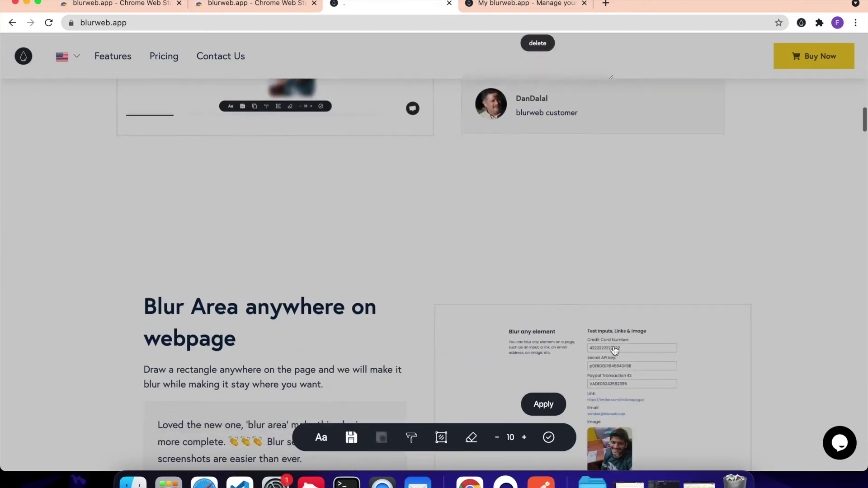
scroll(614, 350, down, 5)
scroll(379, 228, up, 1)
drag(171, 231, 321, 268)
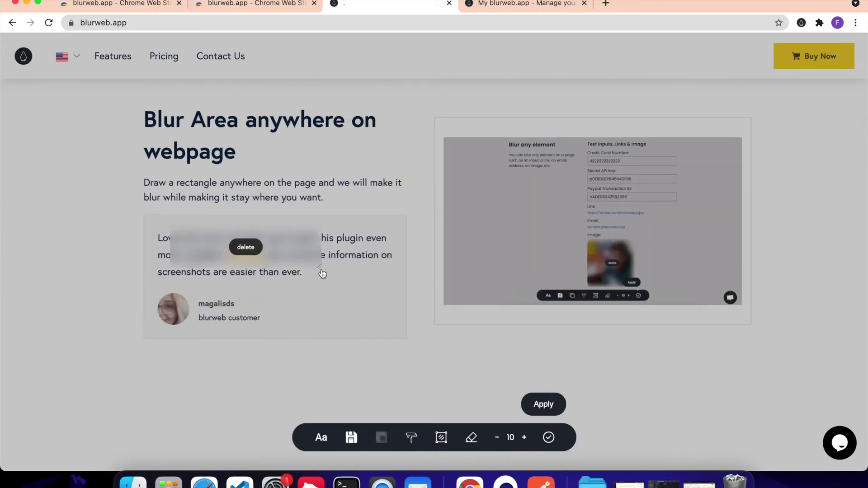
- Add blur areas over the end of 'And More...' and the words 'Get started', then apply
scroll(322, 273, down, 8)
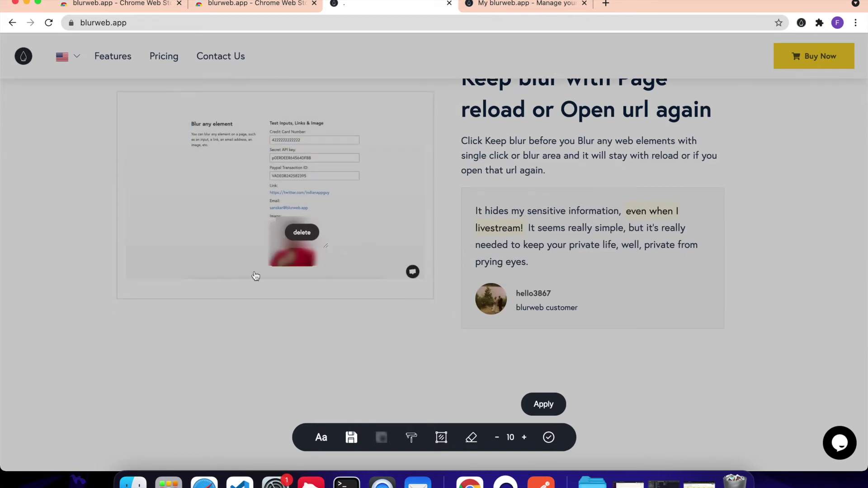
scroll(394, 324, down, 5)
scroll(238, 117, up, 2)
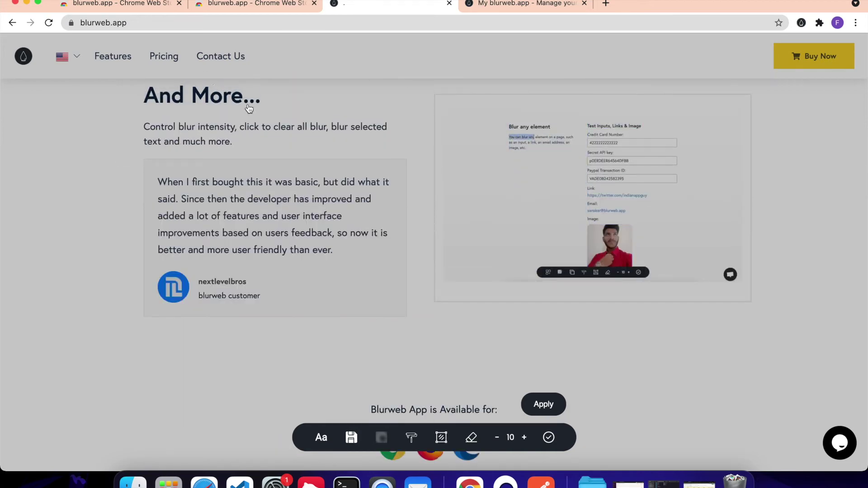
drag(249, 109, 213, 85)
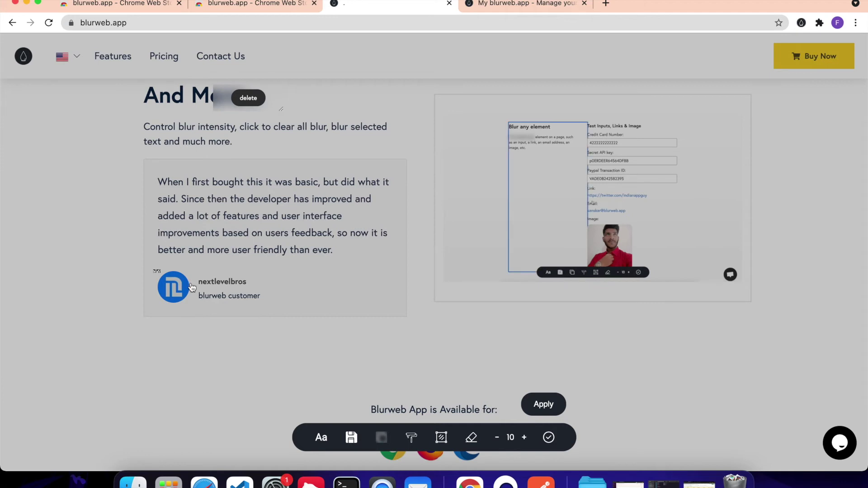
click(165, 280)
scroll(201, 293, down, 10)
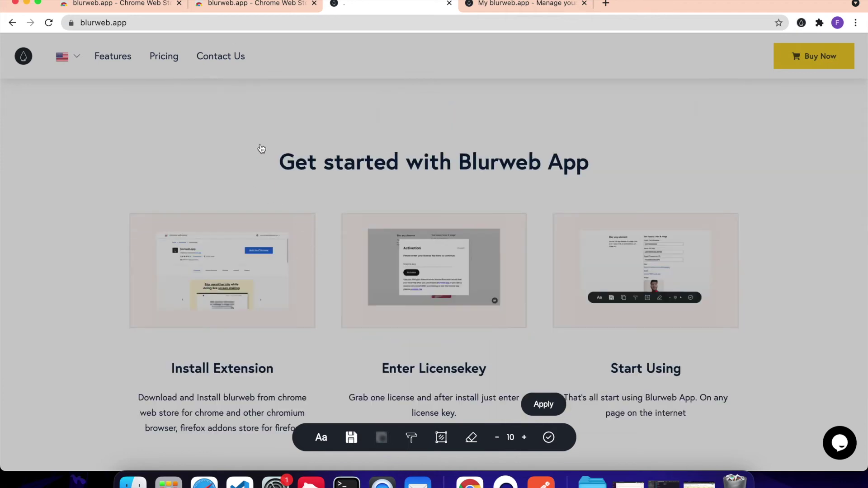
drag(275, 149, 404, 178)
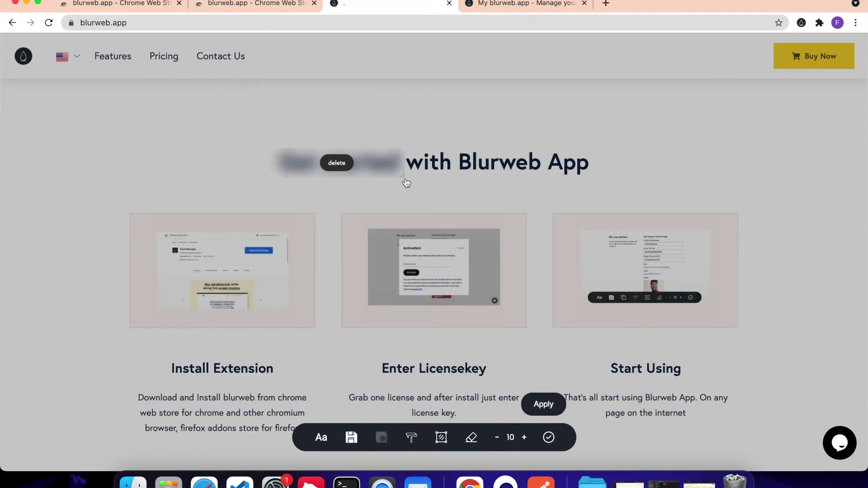
click(536, 406)
- Readjust the blur strength on the hero headline and subtitle, lowering it from 12 and raising it again
scroll(520, 240, up, 3)
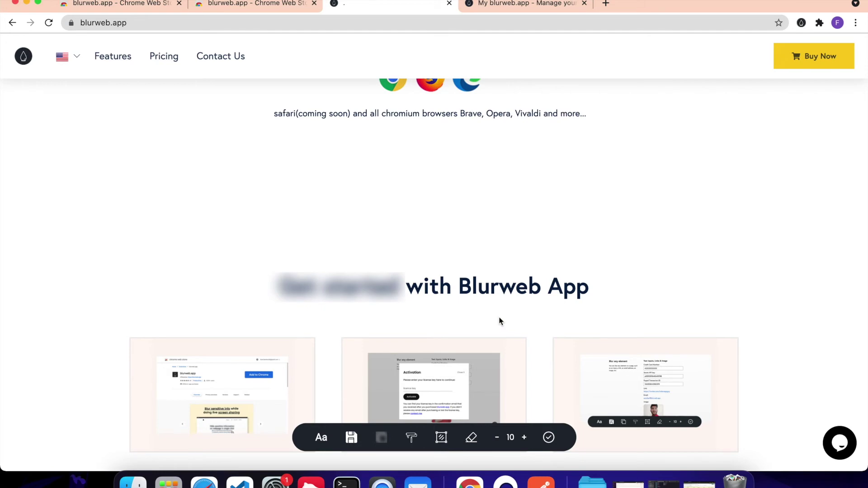
scroll(499, 321, up, 20)
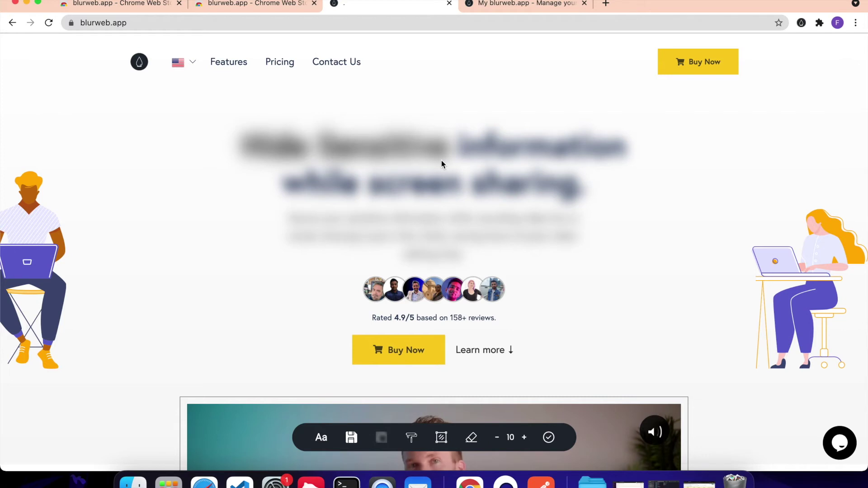
click(523, 438)
click(524, 437)
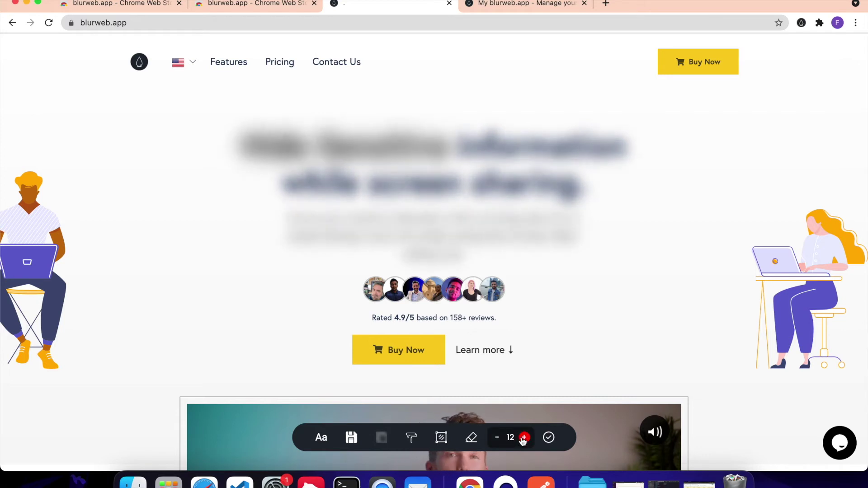
click(497, 438)
click(497, 438)
click(497, 437)
click(497, 438)
click(497, 437)
click(497, 438)
click(497, 438)
click(497, 437)
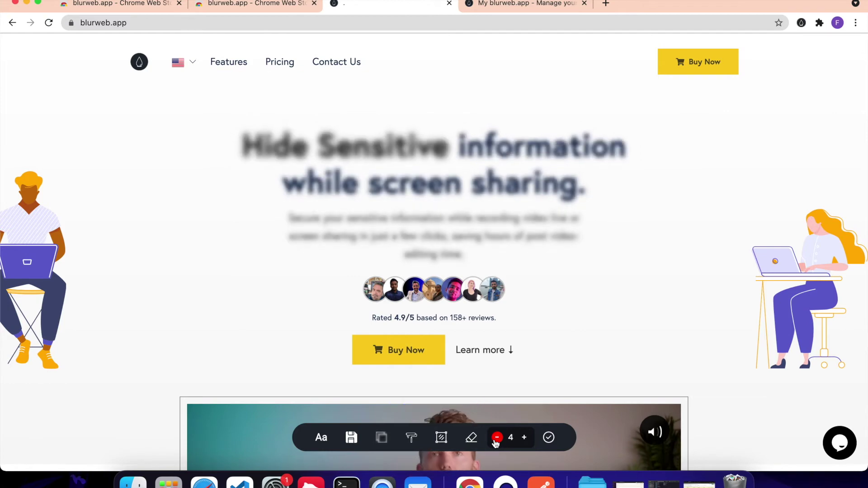
click(524, 437)
click(524, 438)
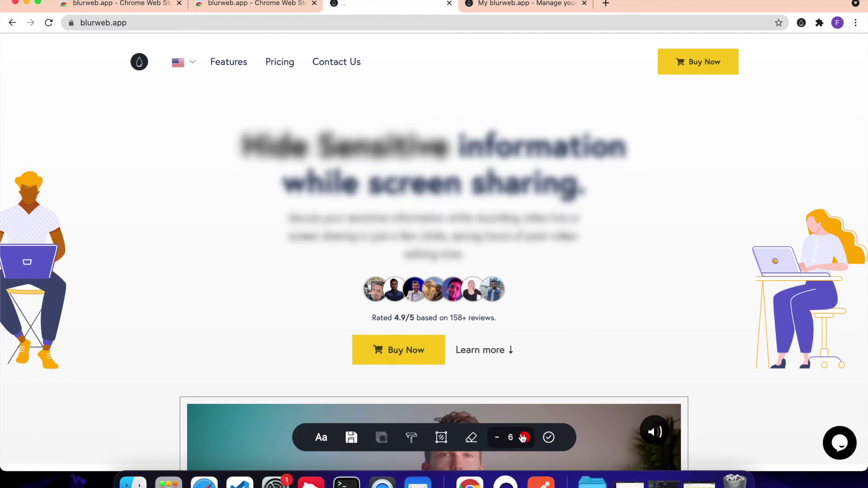
click(524, 438)
click(523, 438)
click(524, 438)
scroll(530, 322, down, 1)
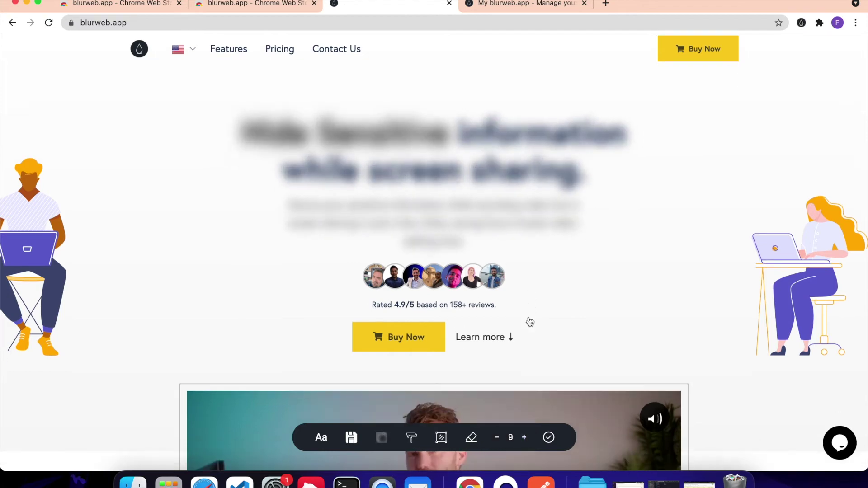
scroll(530, 322, down, 5)
scroll(188, 196, up, 6)
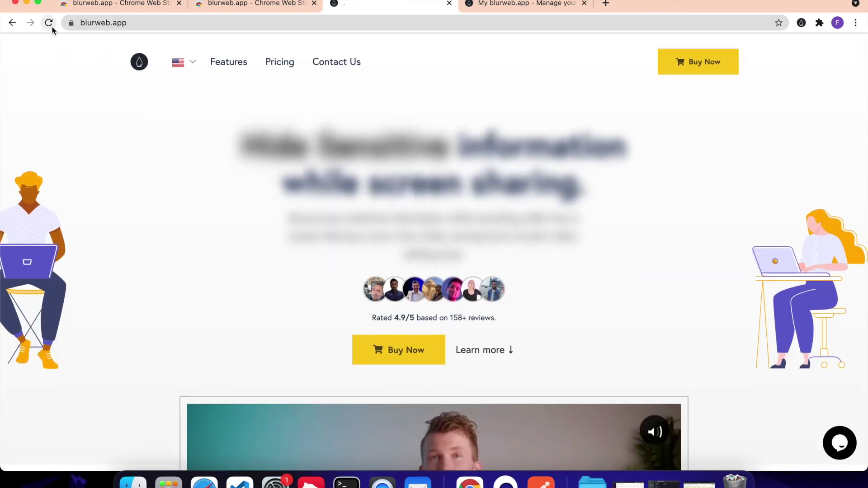
- Reload the page to clear the temporary blurs and reopen the blur toolbar
click(52, 26)
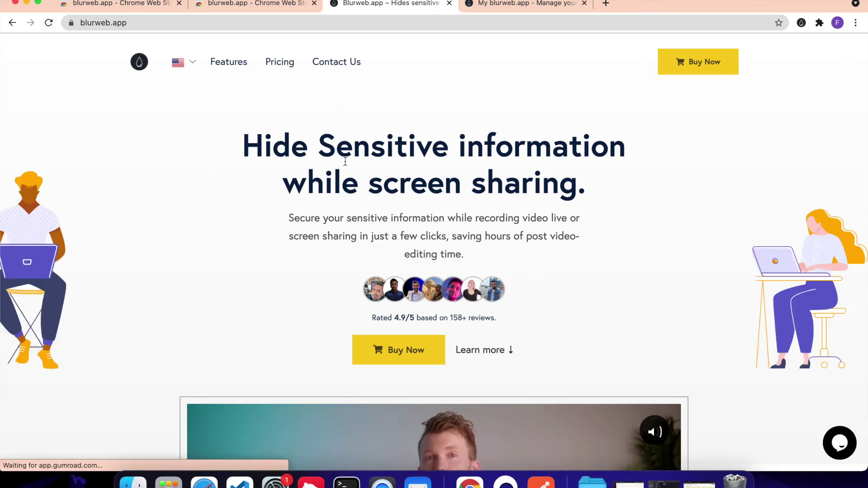
click(803, 26)
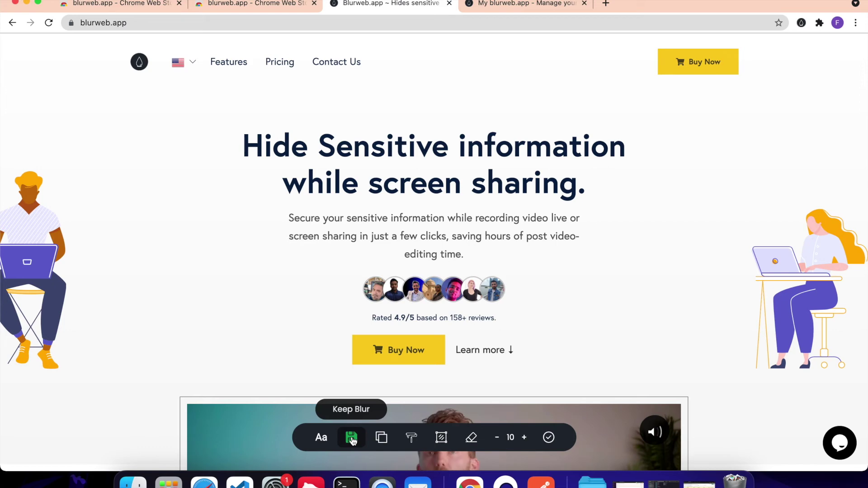
- Blur the hero headline and subtitle with Keep Blur on, then reload twice to confirm they persist
click(405, 169)
click(406, 244)
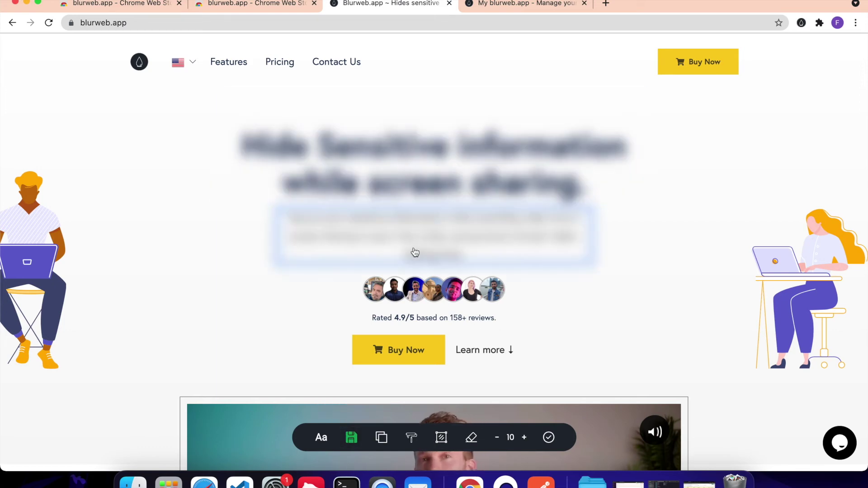
click(550, 438)
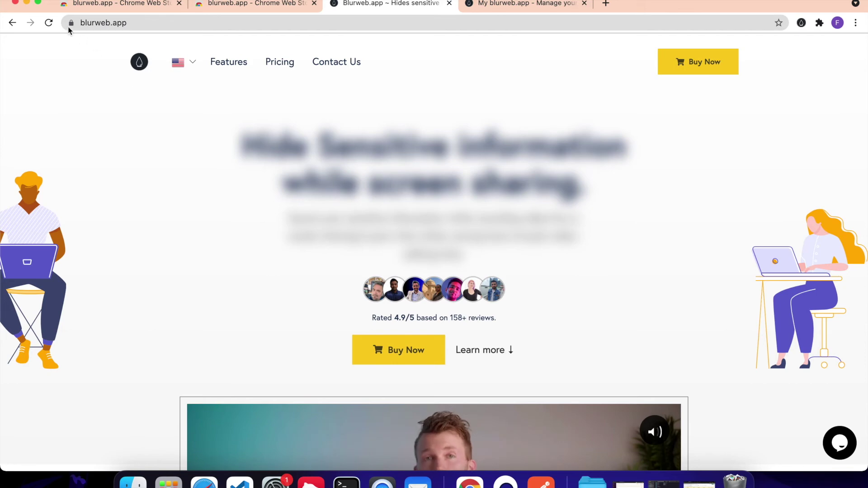
click(53, 24)
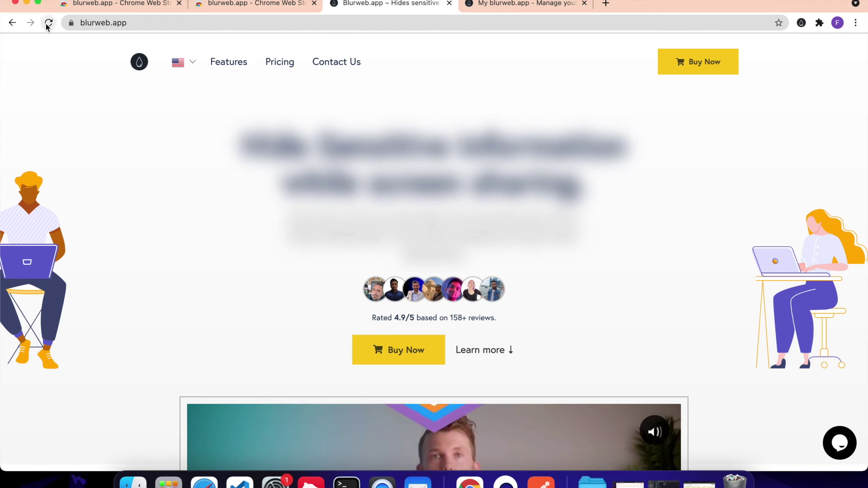
click(48, 23)
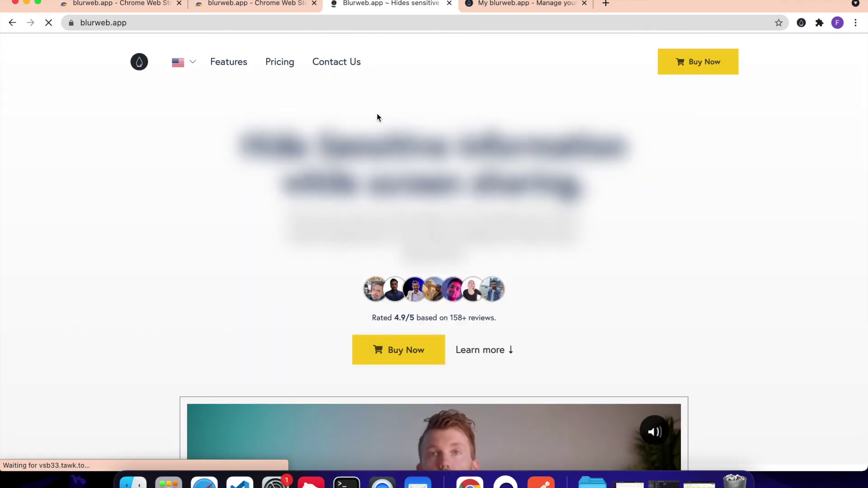
- Open the blurweb toolbar on the blurweb.app homepage with keep-blur enabled
scroll(337, 182, down, 10)
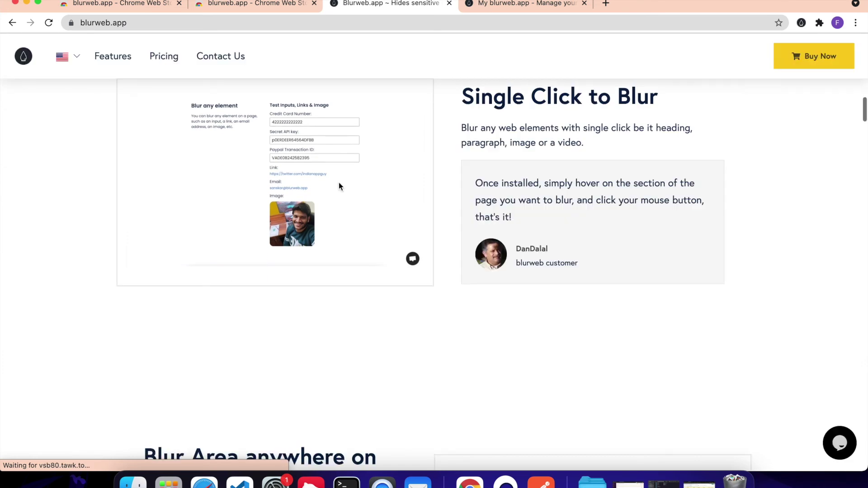
scroll(339, 186, up, 2)
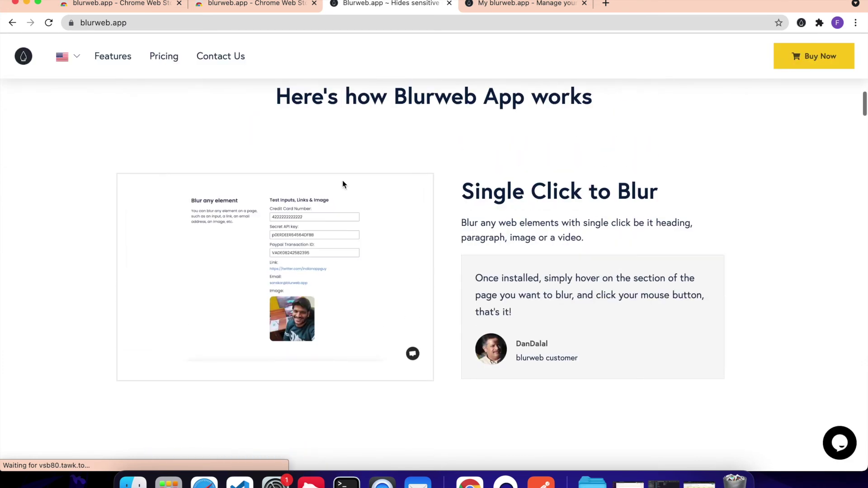
click(803, 23)
- Bring the Keep blur with Page reload section into view
scroll(565, 240, down, 1)
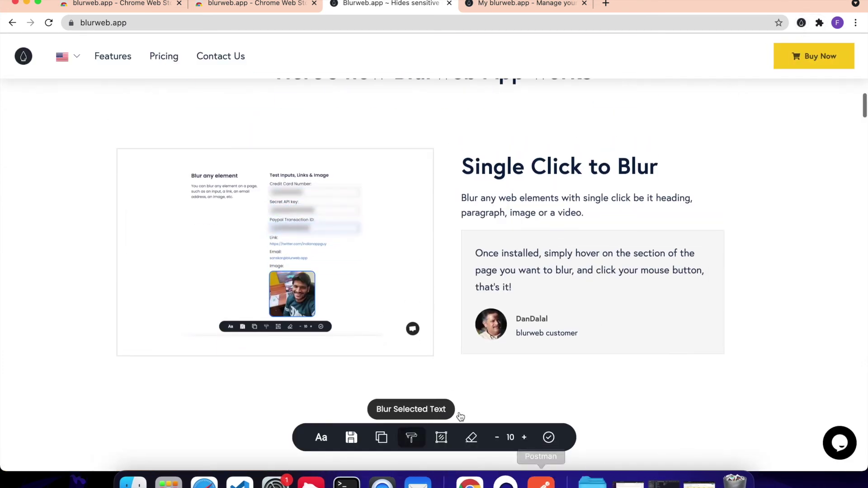
scroll(325, 341, down, 10)
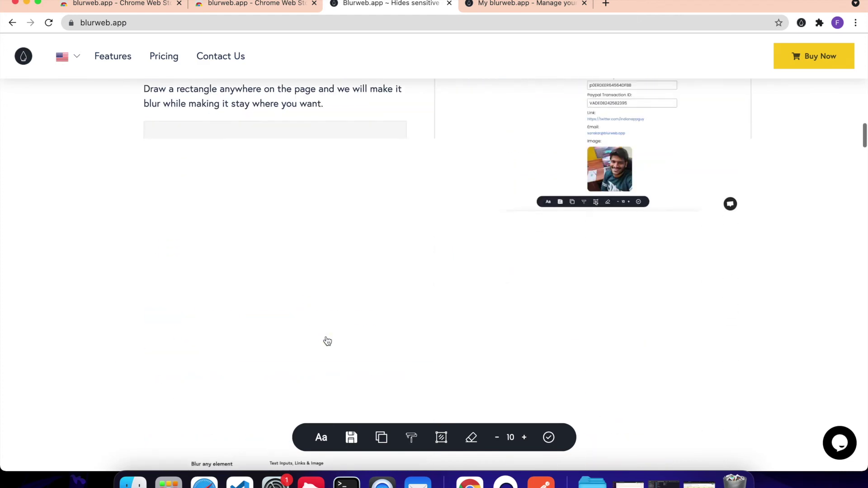
scroll(435, 291, up, 3)
scroll(430, 287, down, 5)
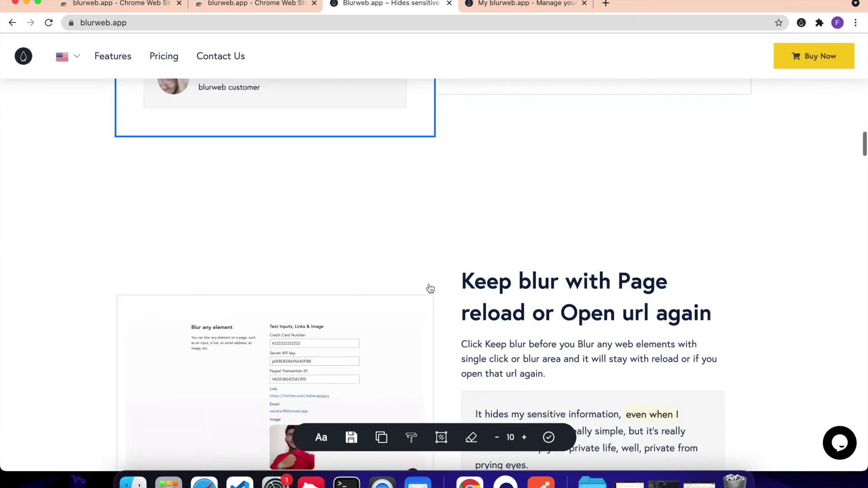
scroll(430, 288, down, 15)
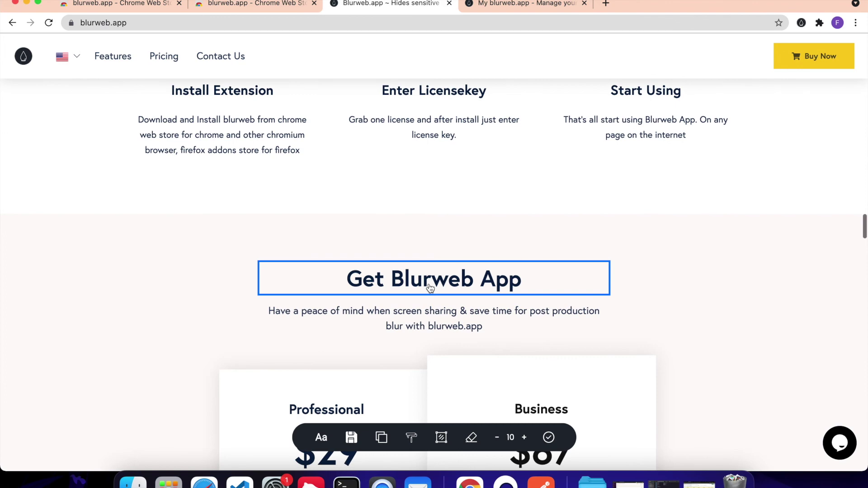
scroll(430, 289, down, 15)
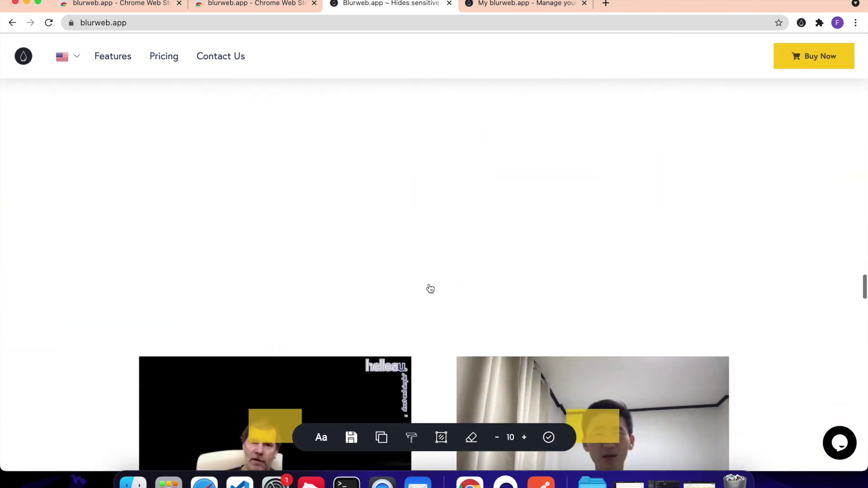
scroll(430, 289, up, 5)
scroll(430, 288, down, 2)
scroll(431, 288, up, 15)
scroll(430, 288, up, 15)
scroll(431, 288, down, 18)
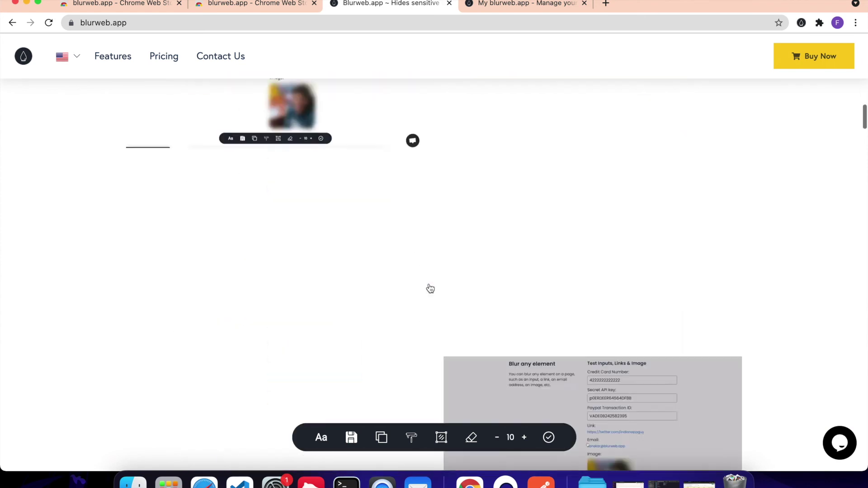
scroll(430, 288, down, 7)
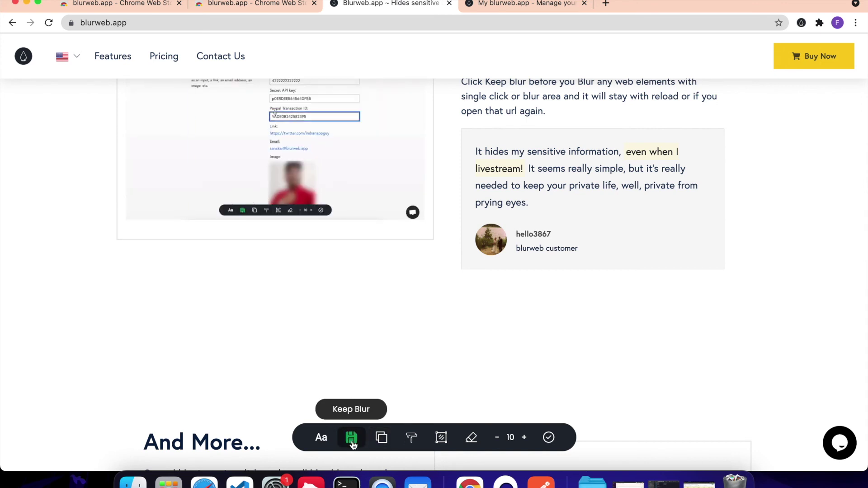
- Apply an area blur over the photo in the Keep blur with Page reload demo, then reload
click(441, 437)
scroll(361, 319, up, 2)
scroll(361, 318, up, 1)
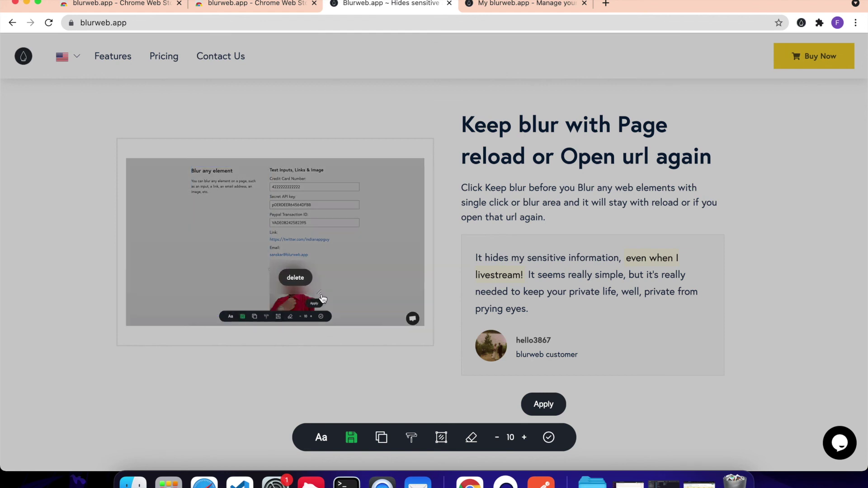
click(544, 403)
click(548, 437)
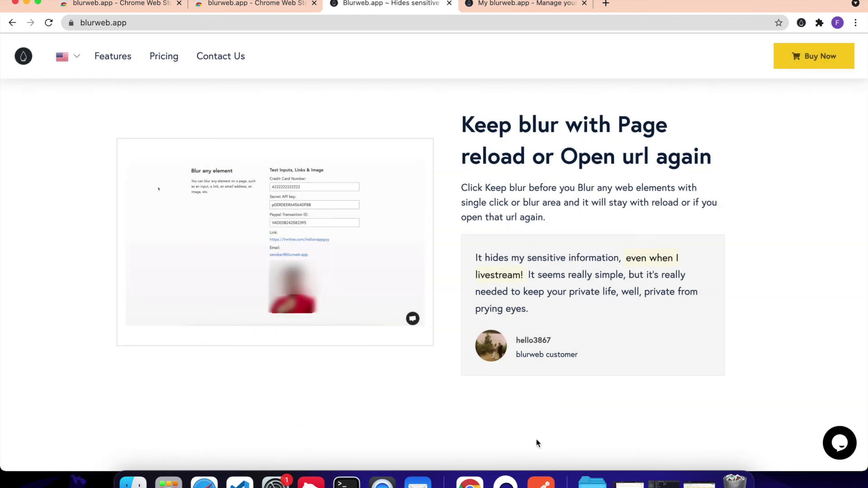
click(49, 22)
- Reload the page to confirm the headline, subtitle and demo photo blurs persist
click(49, 23)
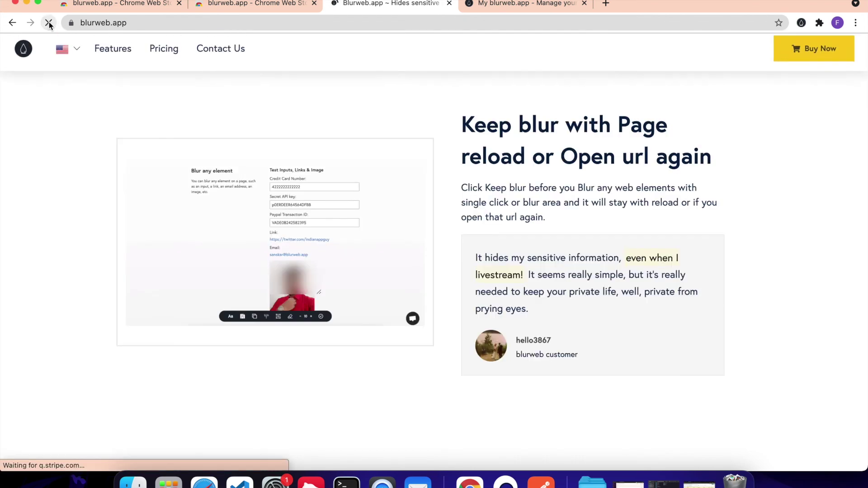